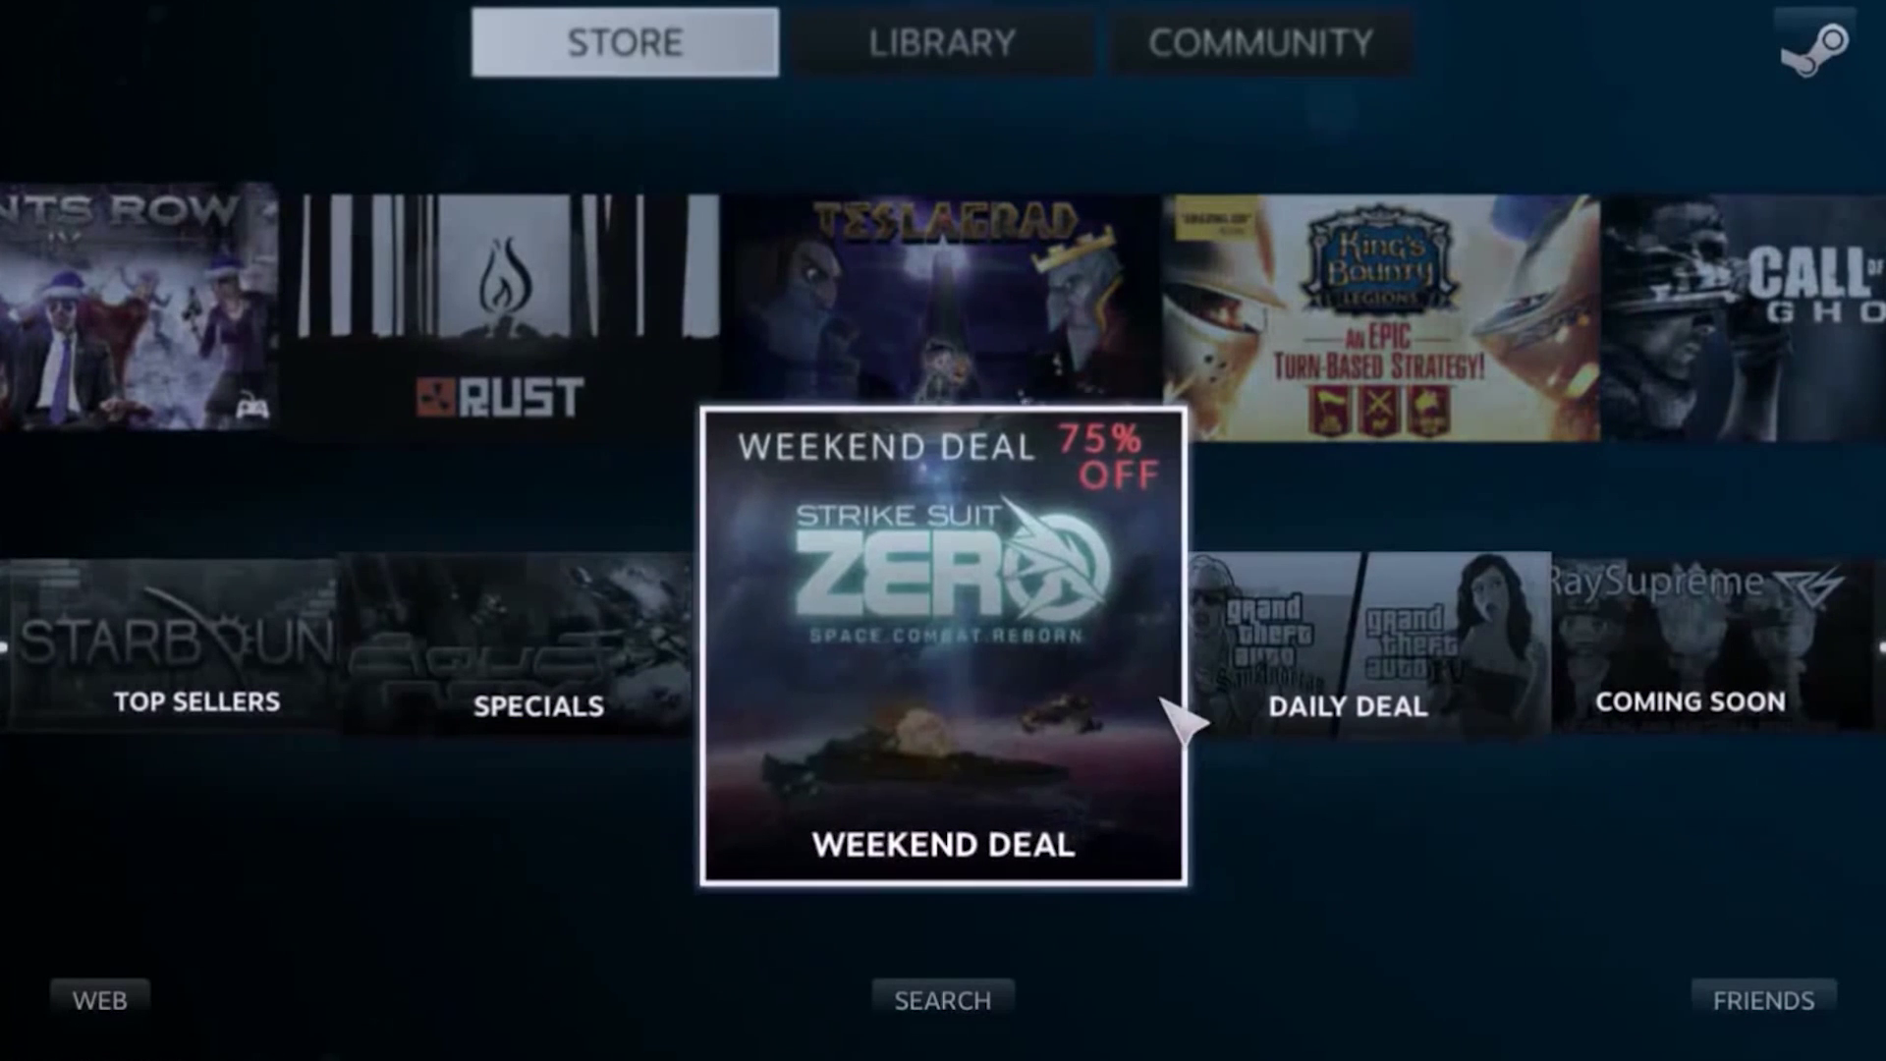
scroll(1178, 723, "down", 1)
scroll(1180, 723, "down", 1)
scroll(1179, 722, "down", 1)
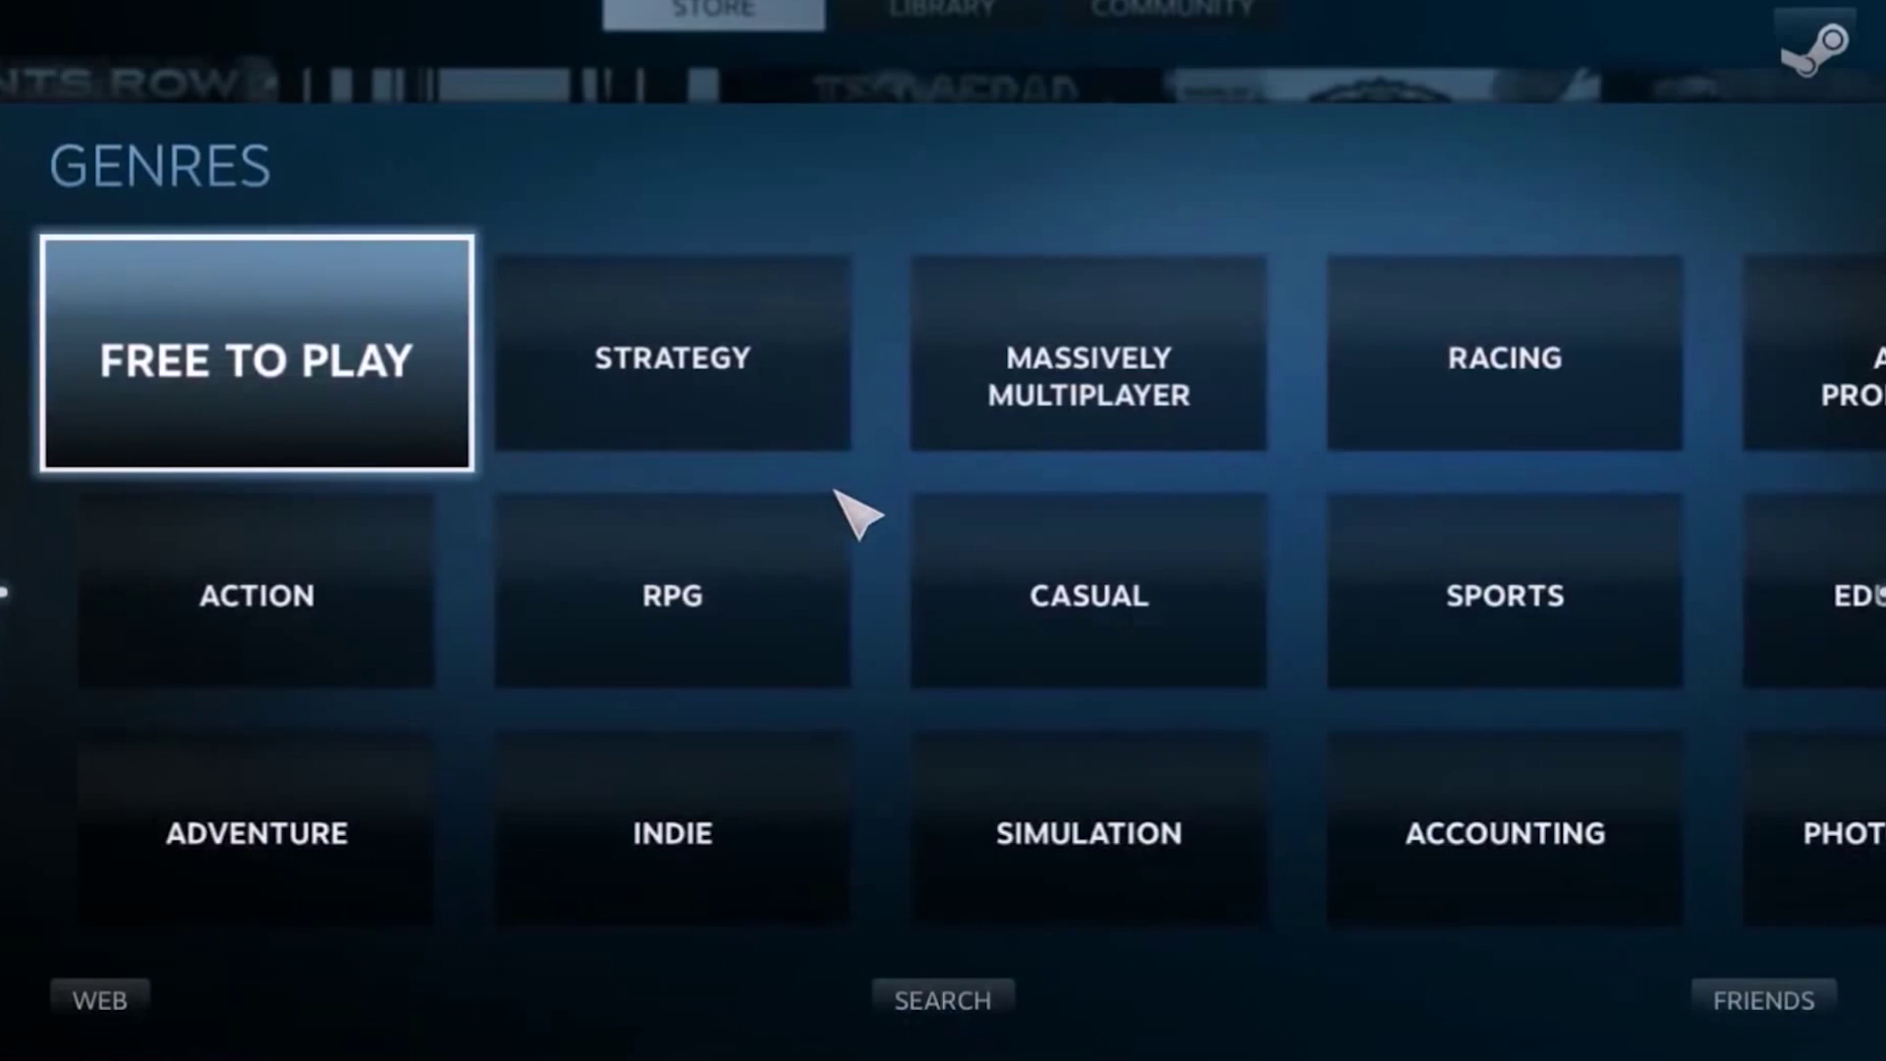
key("Down")
key("Down")
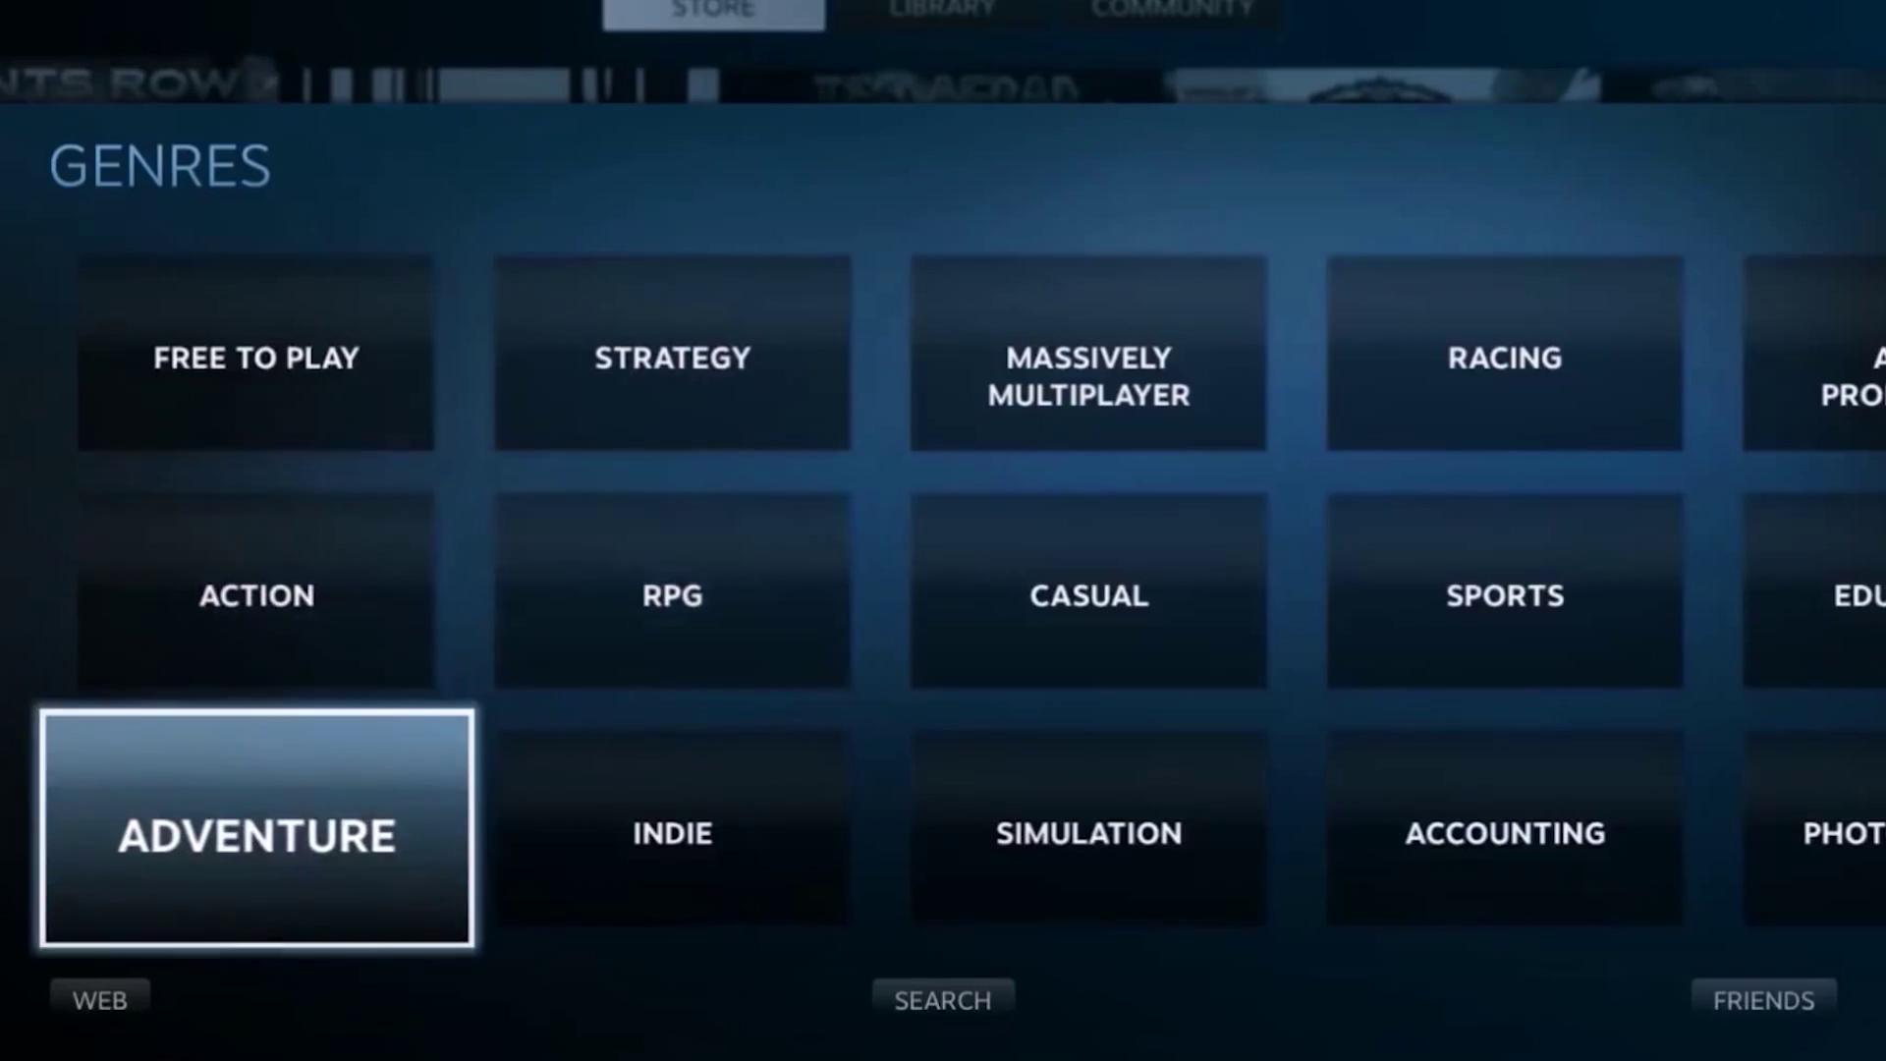